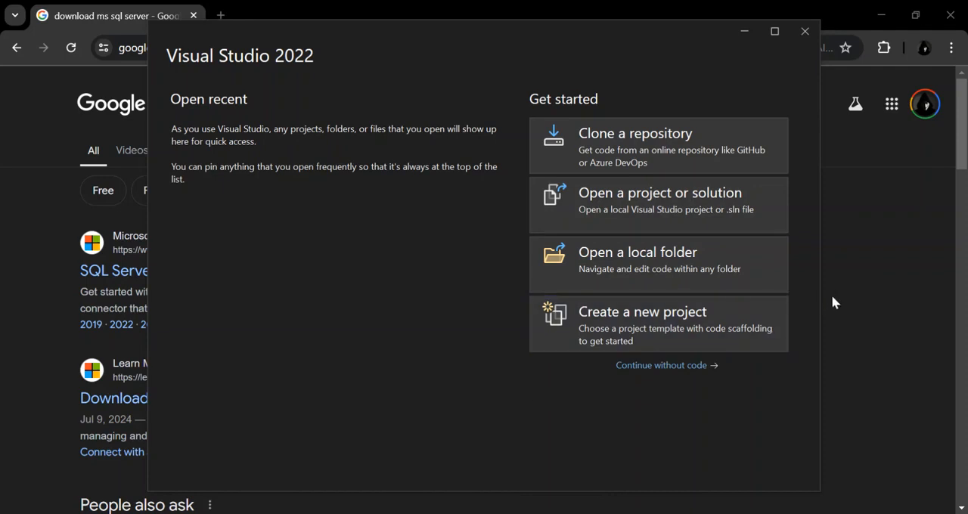
Open Microsoft's SQL Server Downloads page from the search results and download the free Developer edition of SQL Server 2022.
left_click(907, 273)
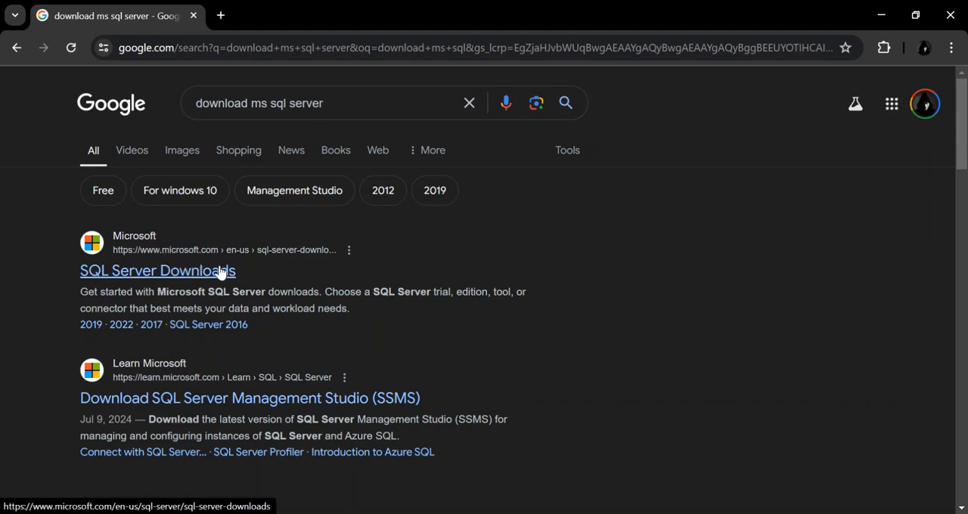
left_click(151, 273)
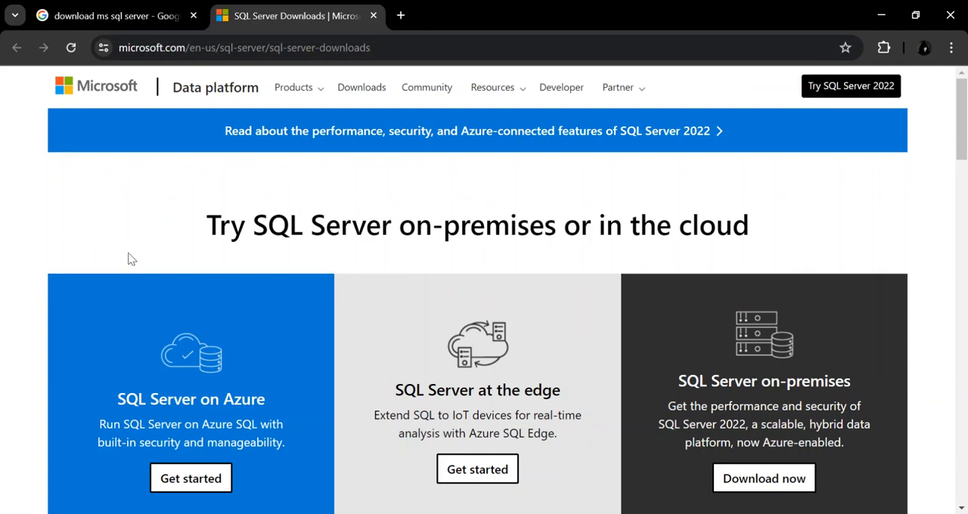
scroll(130, 259, "down", 6)
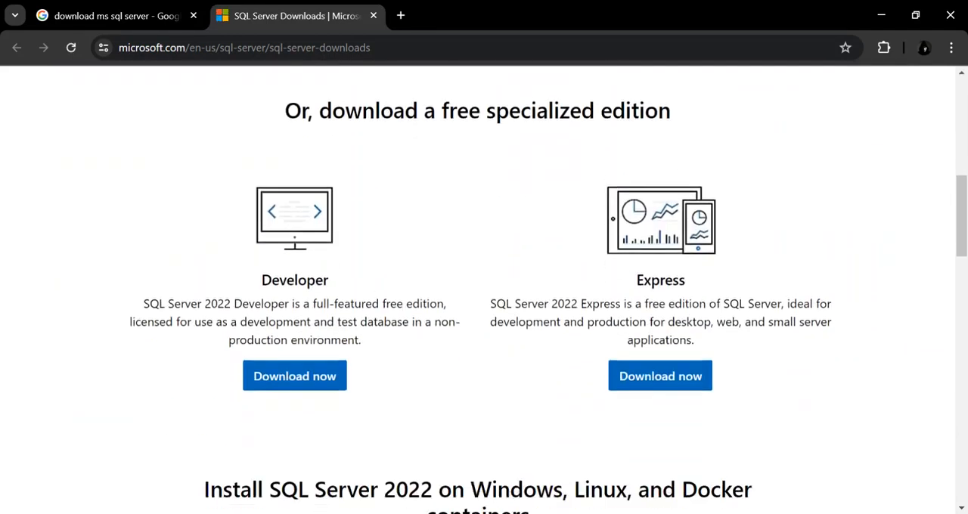
scroll(483, 290, "down", 1)
scroll(484, 289, "up", 1)
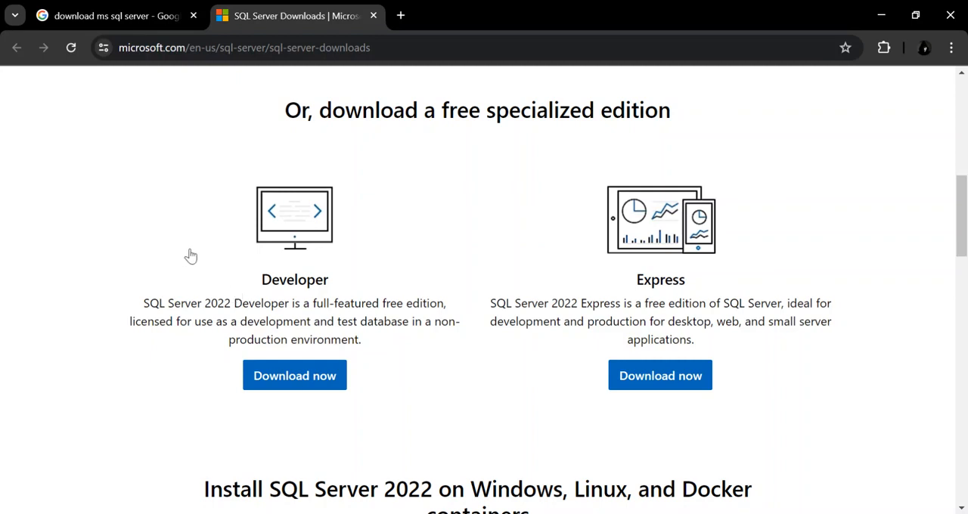
left_click(299, 378)
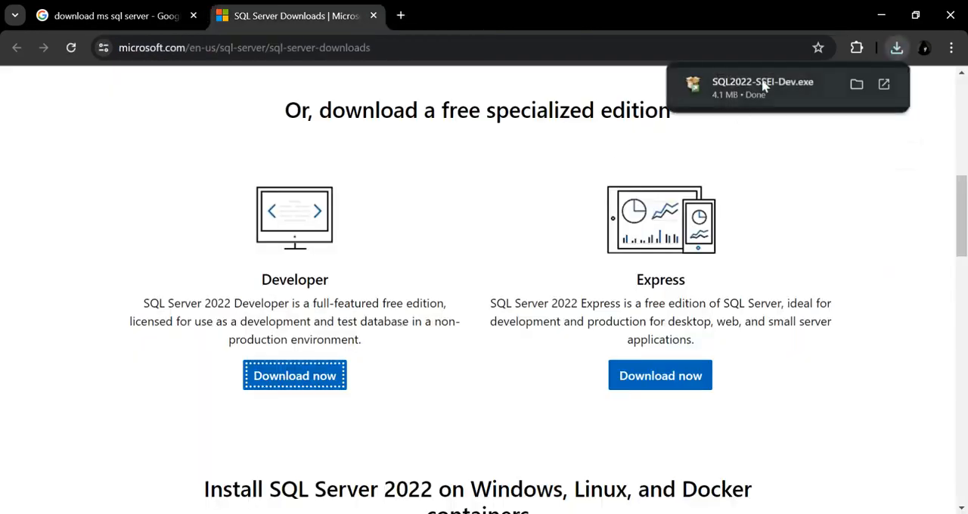
Run SQL2022-SSEI-Dev.exe and start a Custom installation with C:\SQL2022 as the media location.
left_click(762, 86)
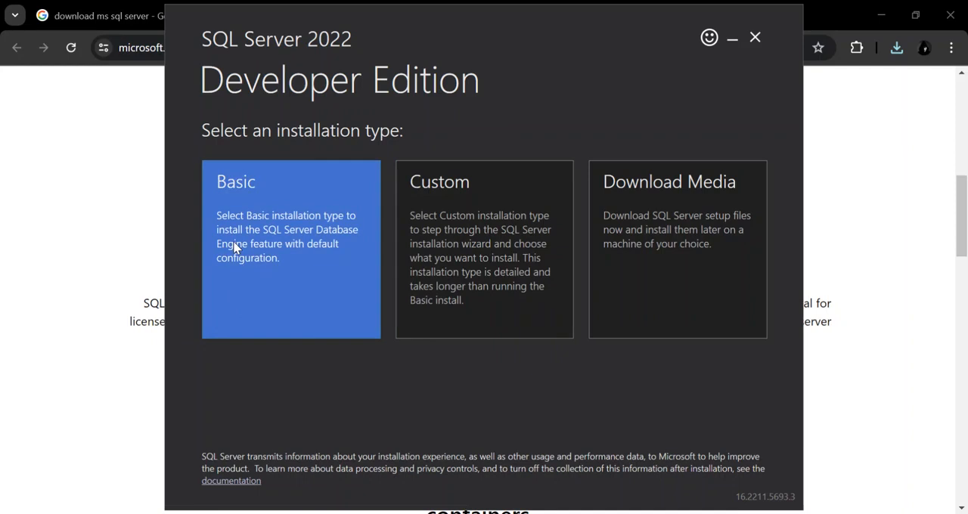
left_click(473, 276)
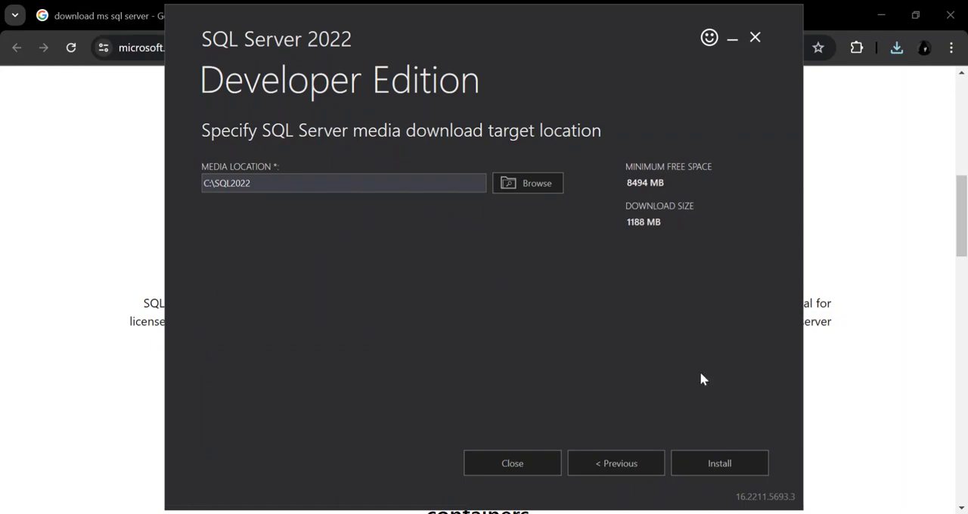
left_click(715, 462)
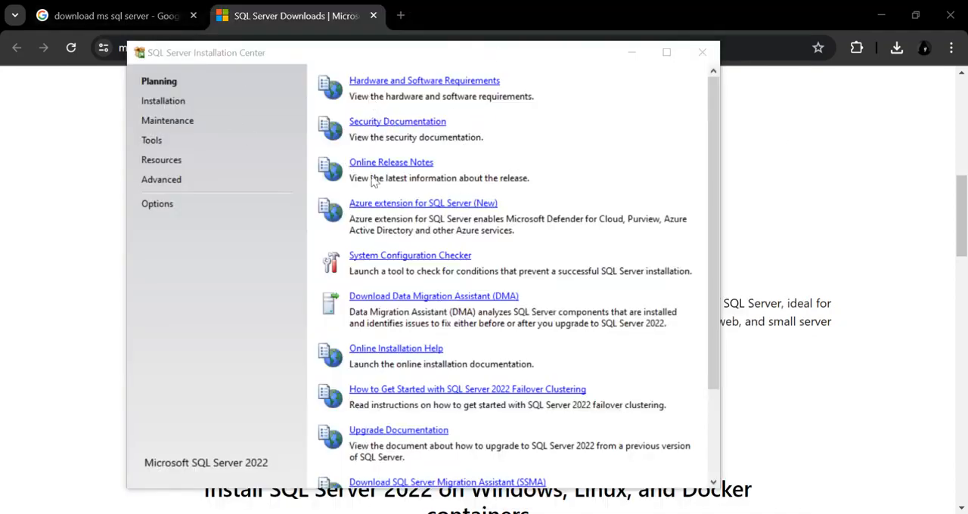
Review the hardware and software requirements article for SQL Server 2022 from the installation center.
left_click(398, 85)
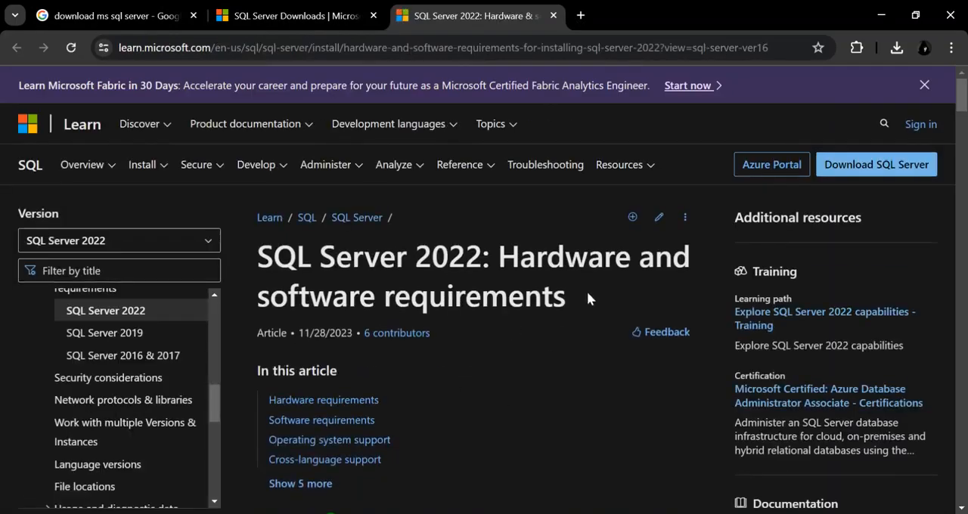
scroll(588, 295, "down", 5)
scroll(478, 287, "down", 6)
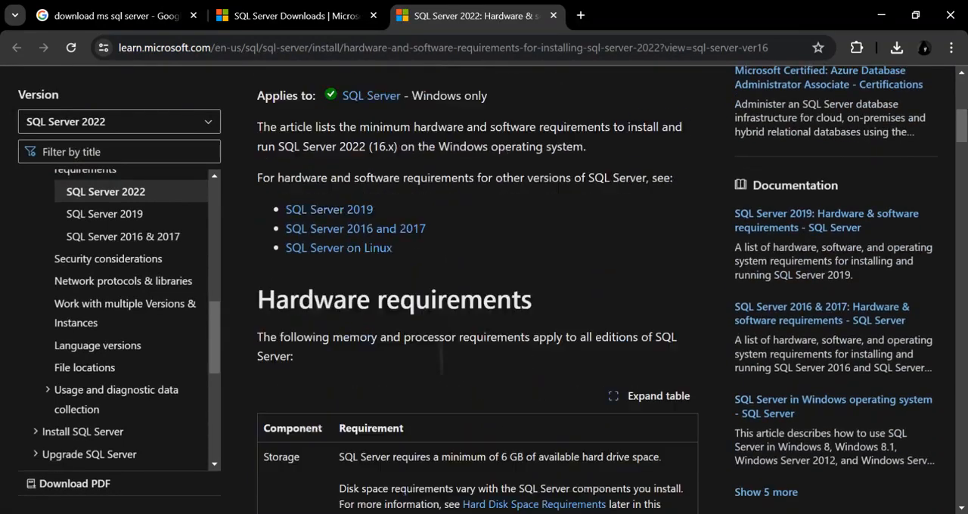
scroll(376, 333, "down", 3)
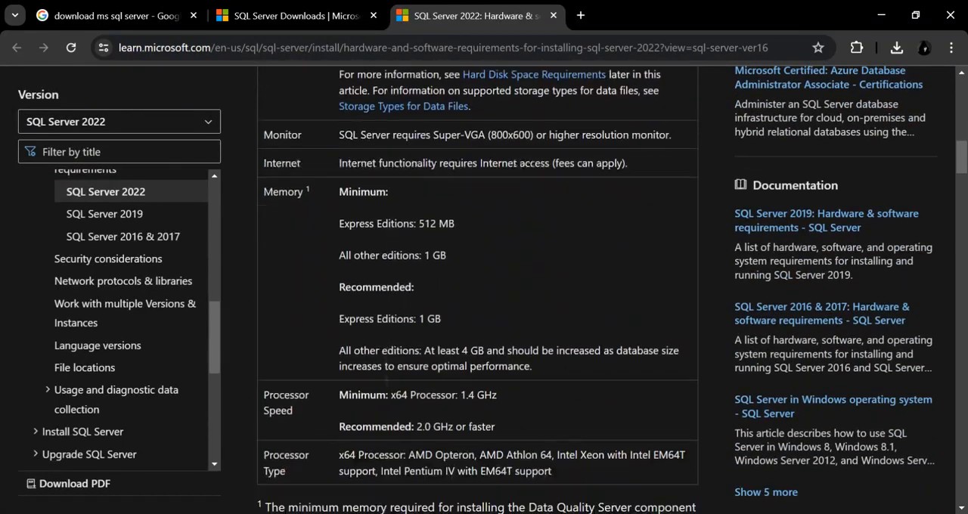
scroll(376, 332, "down", 9)
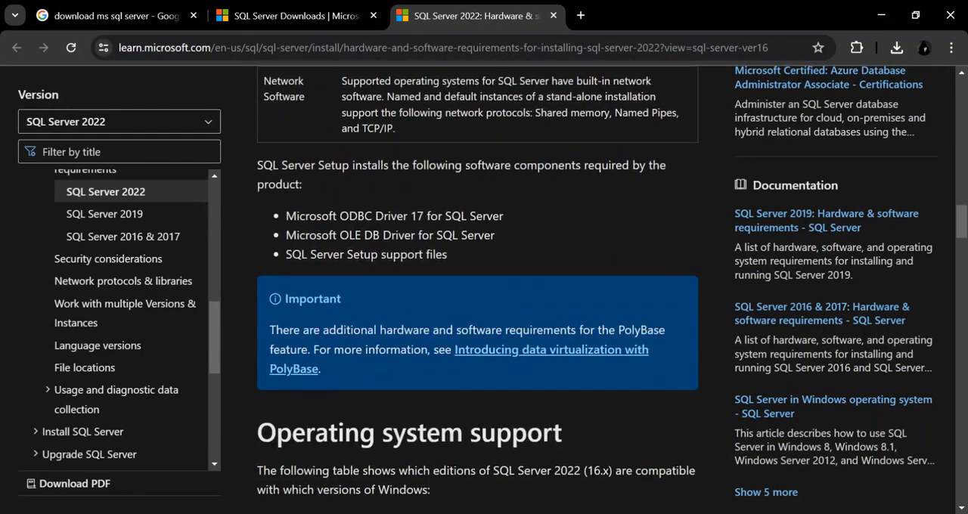
scroll(478, 303, "down", 8)
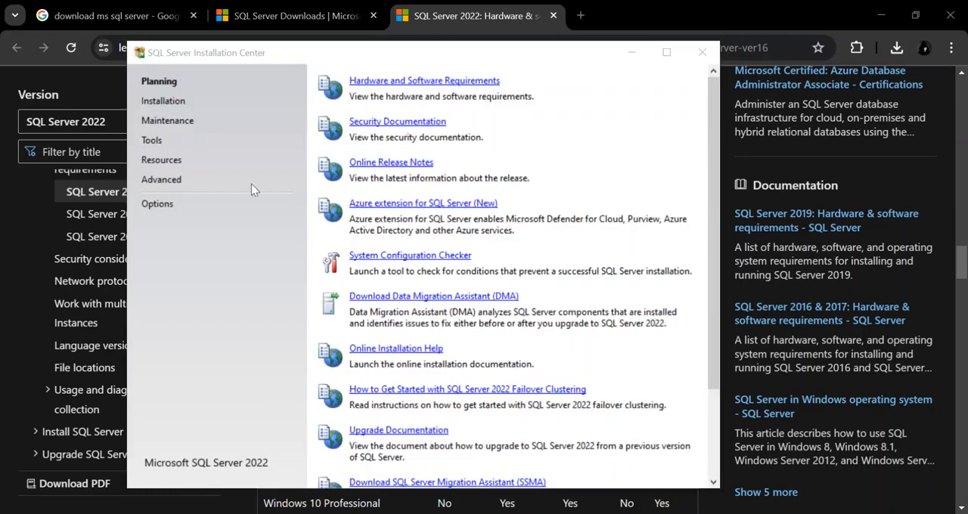
Launch a new SQL Server standalone installation and proceed with the free Developer edition.
left_click(161, 104)
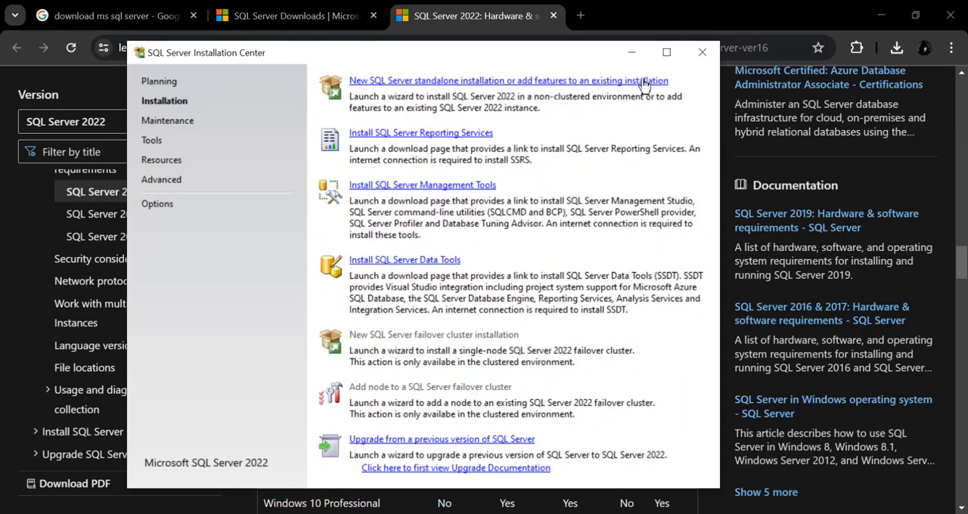
left_click(409, 81)
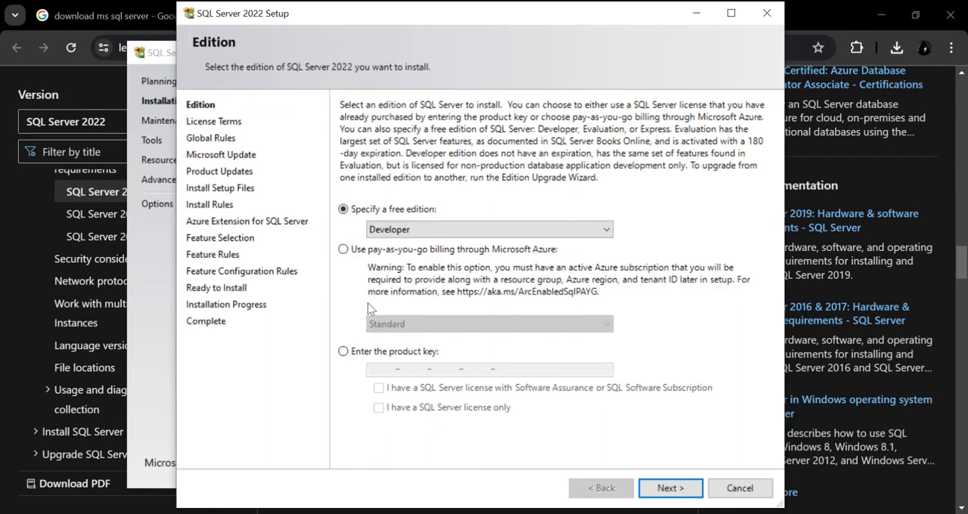
left_click(602, 233)
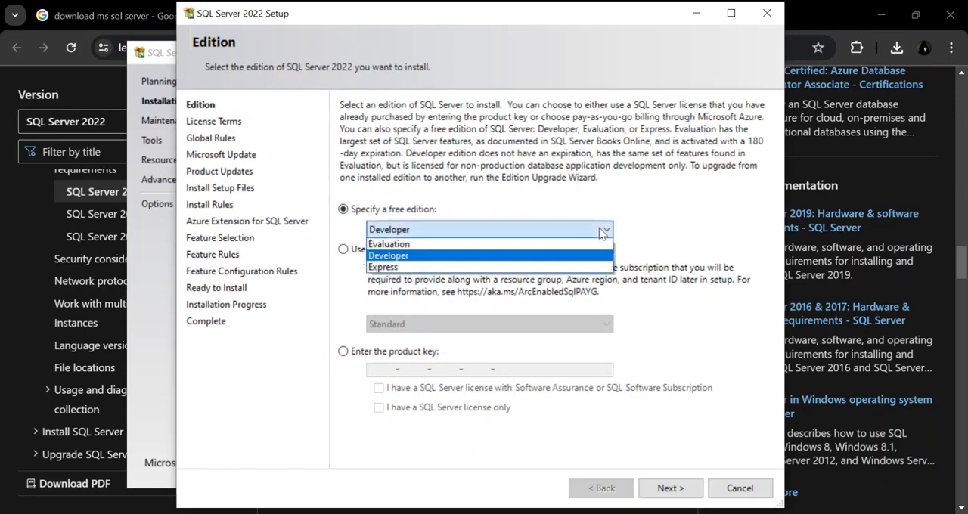
left_click(645, 224)
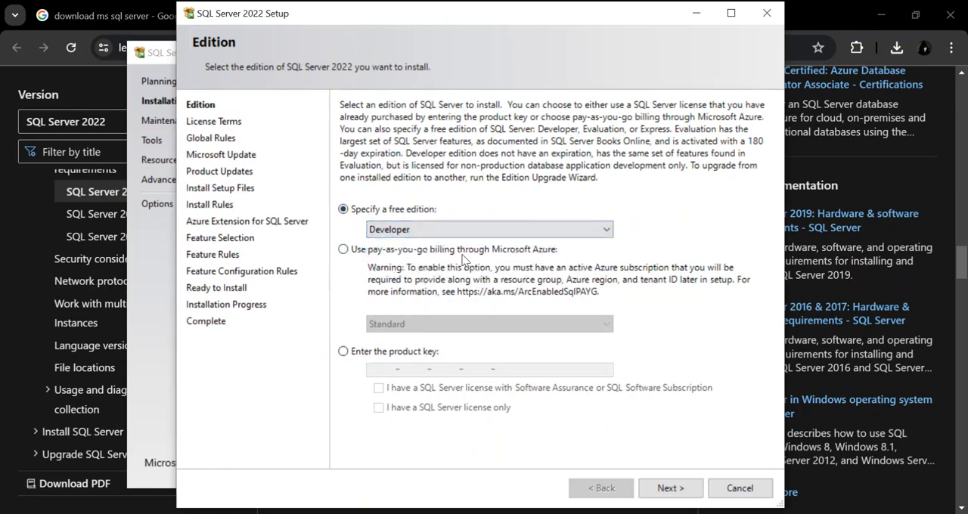
left_click(677, 488)
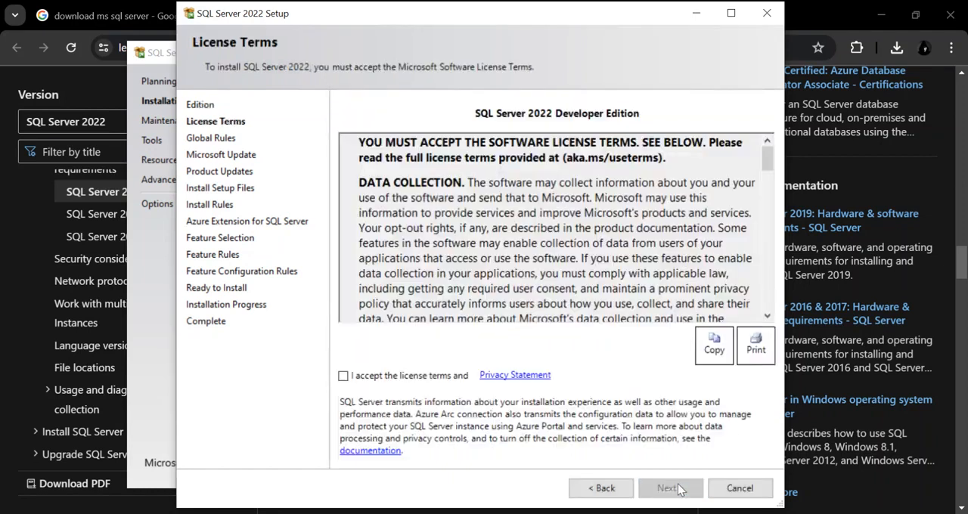
Accept the license terms and continue past the update check, leaving Microsoft Update off, and the install rules.
left_click(344, 375)
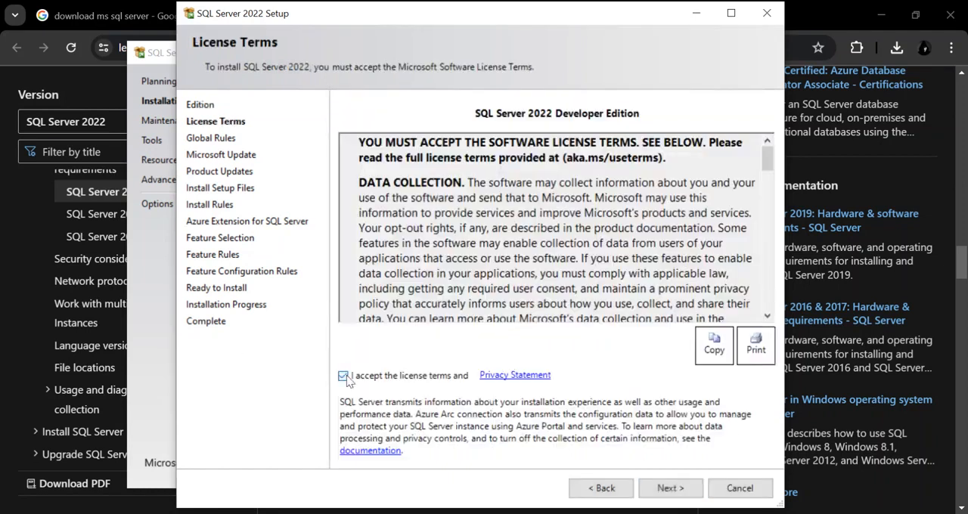
left_click(661, 493)
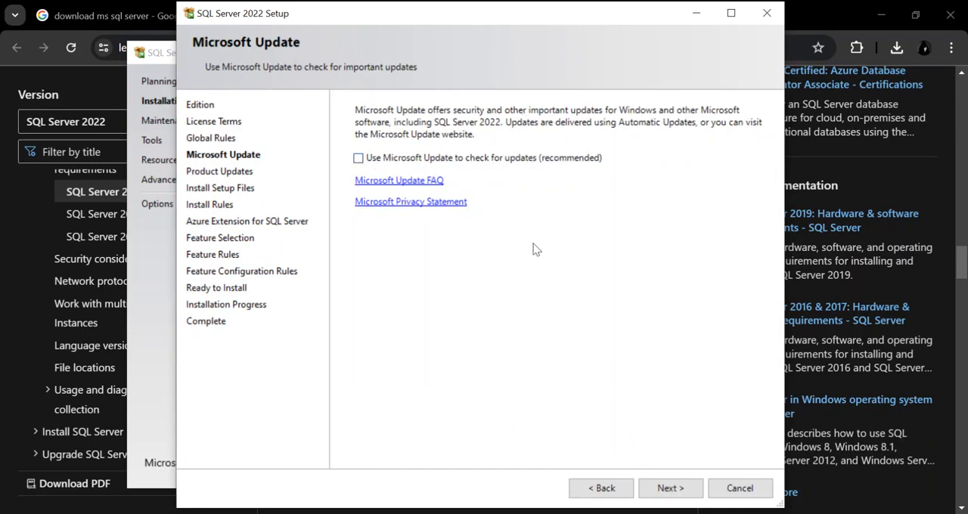
left_click(663, 490)
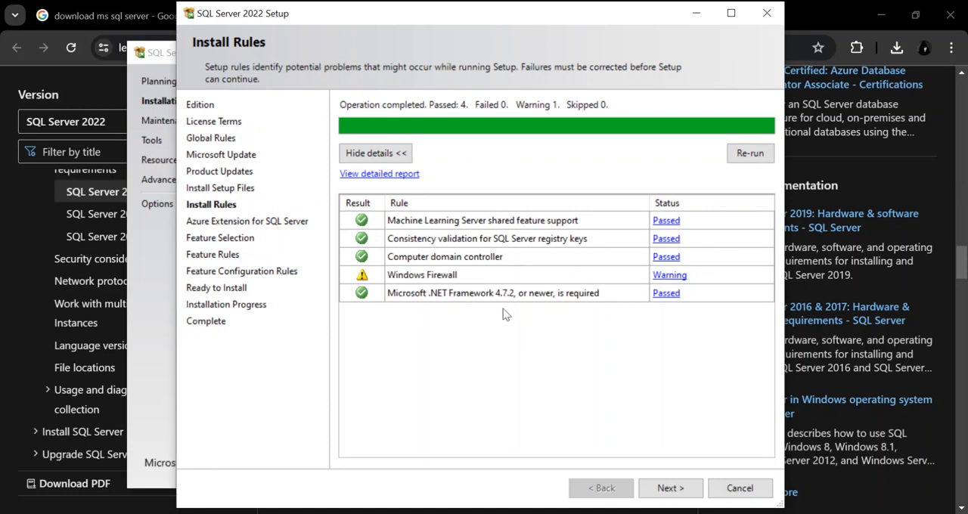
left_click(670, 488)
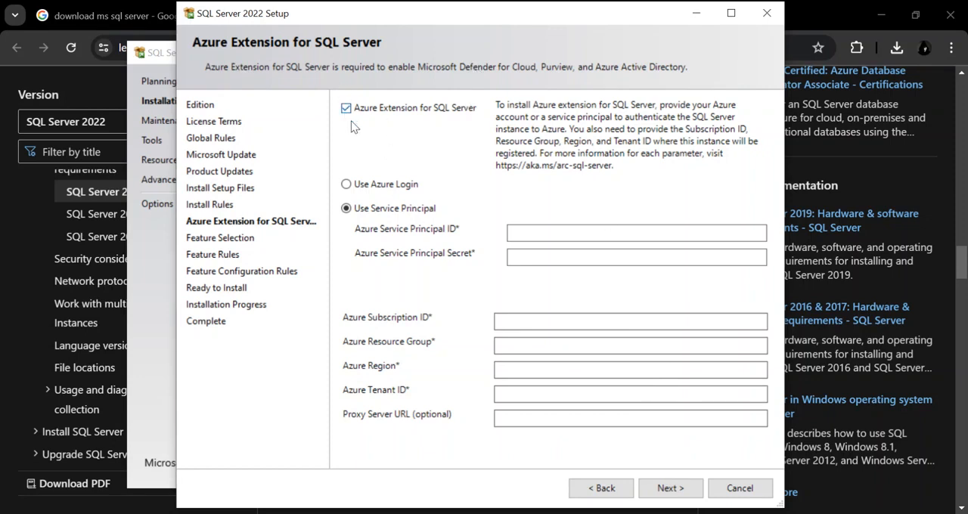
Try to continue setup with the Azure extension enabled and its Azure details left empty.
left_click(675, 489)
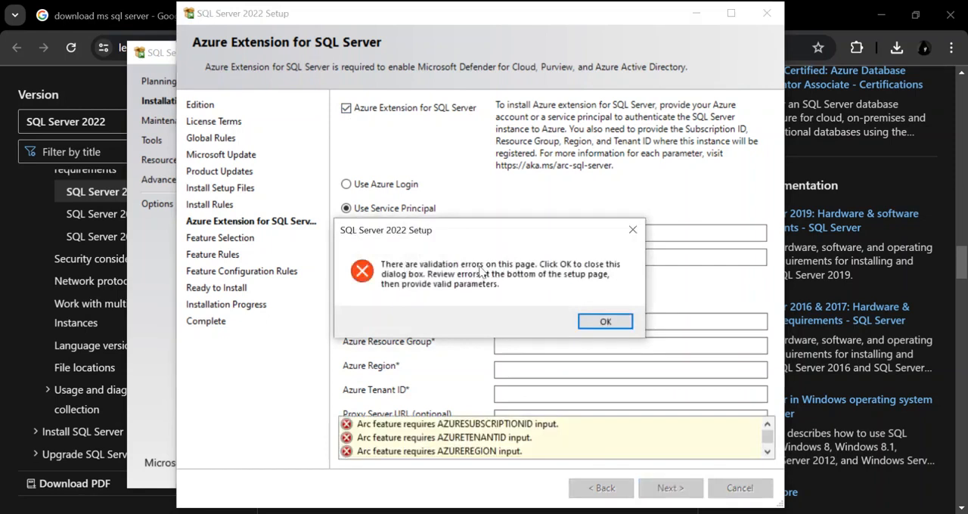
left_click(608, 322)
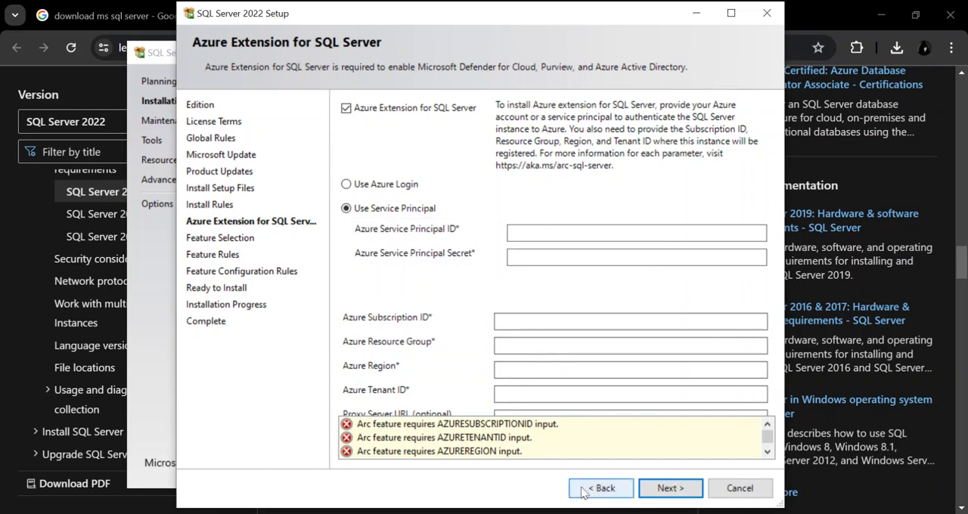
left_click(554, 513)
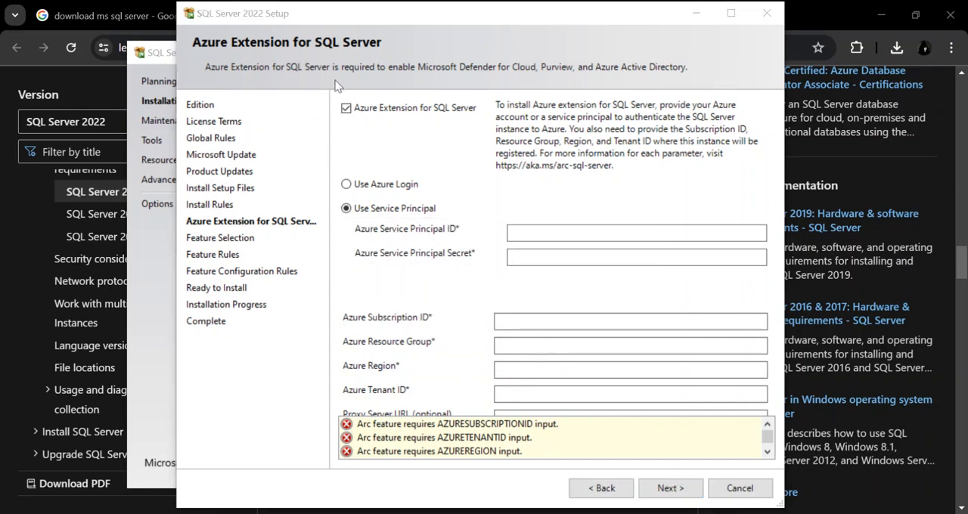
Exclude the Azure Extension for SQL Server and select only Database Engine Services as the feature to install.
left_click(345, 108)
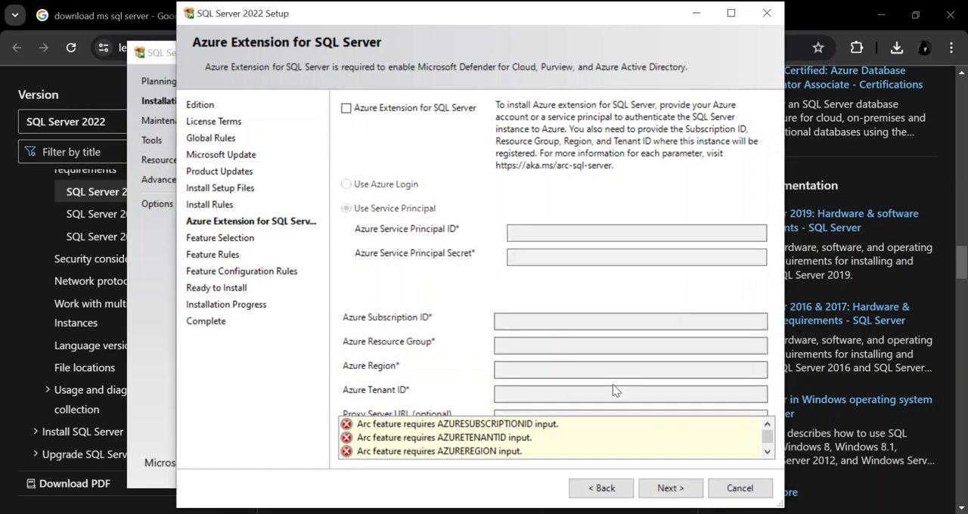
left_click(672, 488)
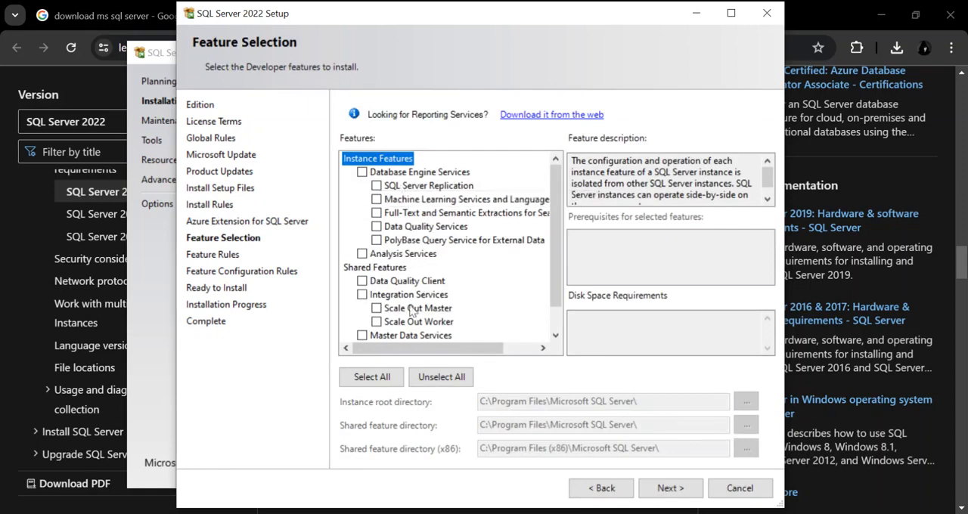
left_click(362, 172)
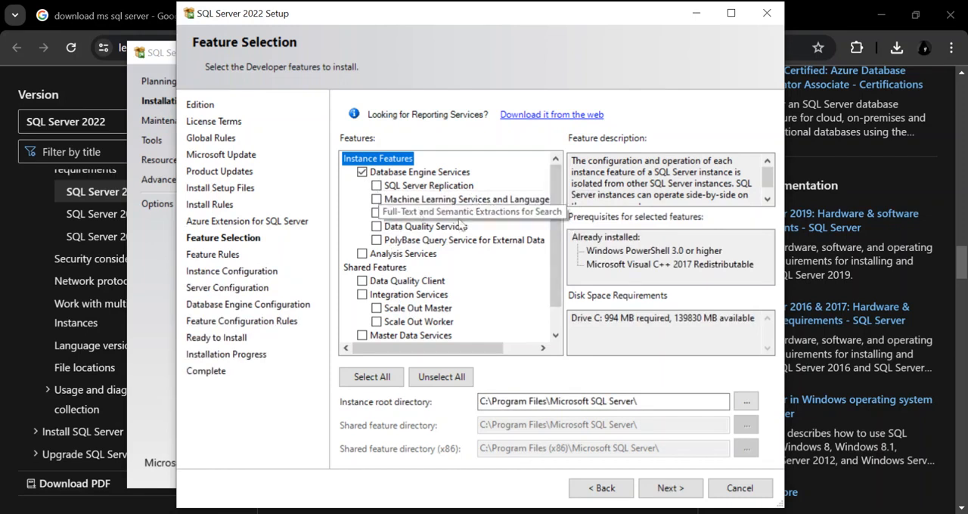
scroll(556, 231, "down", 2)
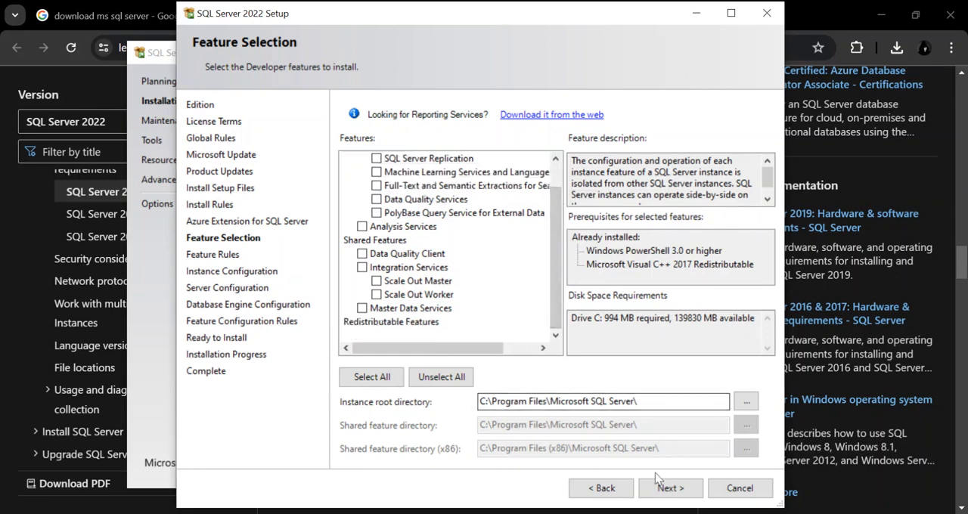
left_click(666, 490)
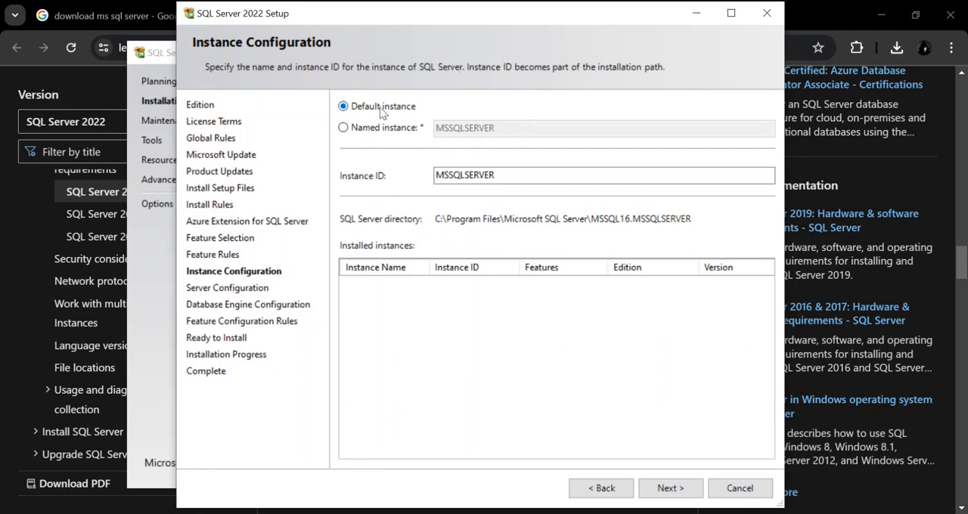
Keep the default instance with instance ID MSSQLSERVER and continue to the server configuration.
left_click(344, 127)
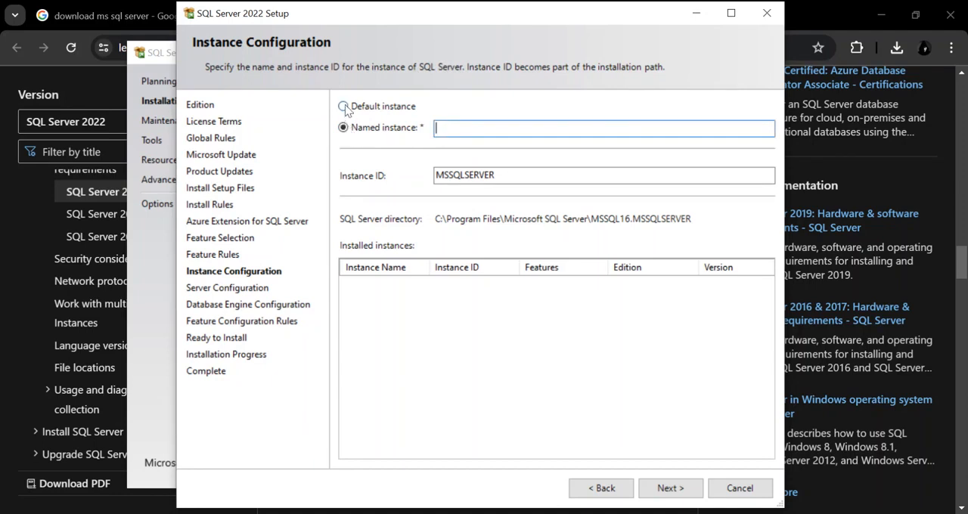
left_click(344, 105)
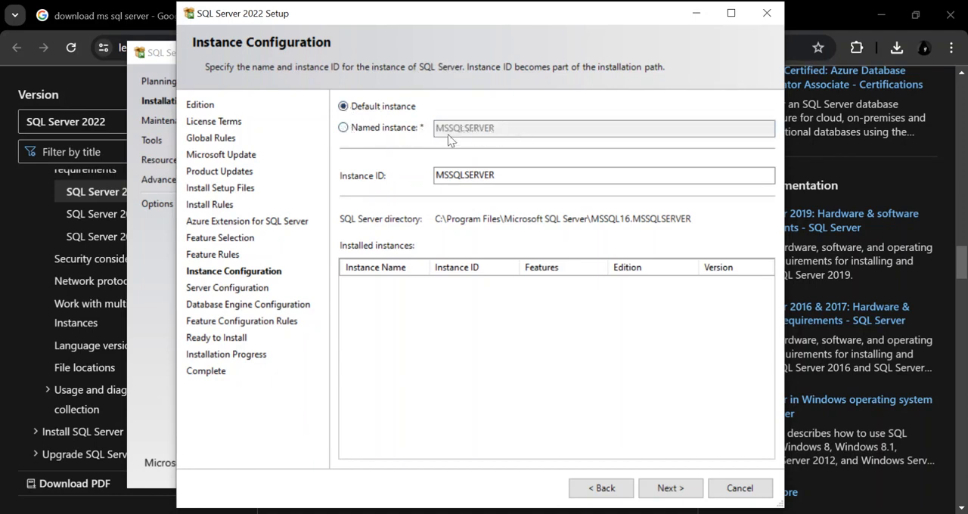
left_click(504, 173)
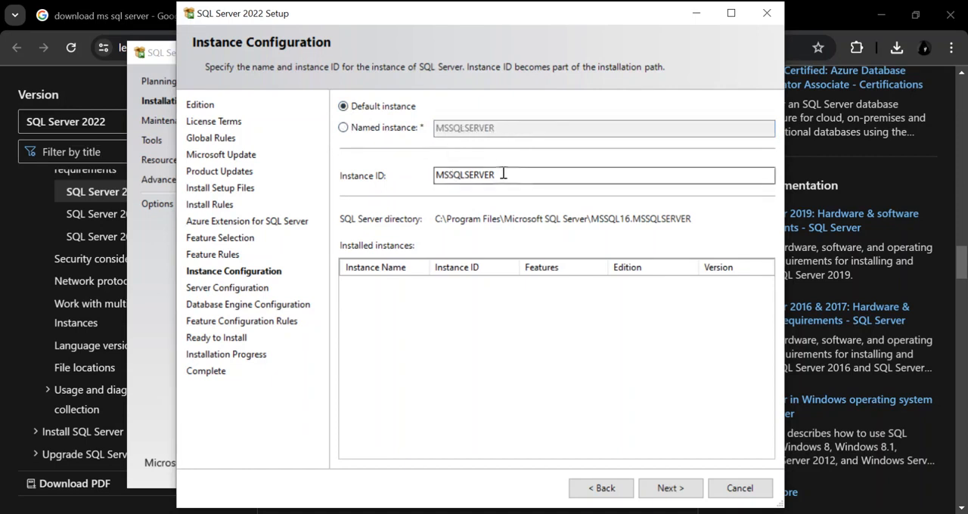
left_click_drag(504, 173, 428, 174)
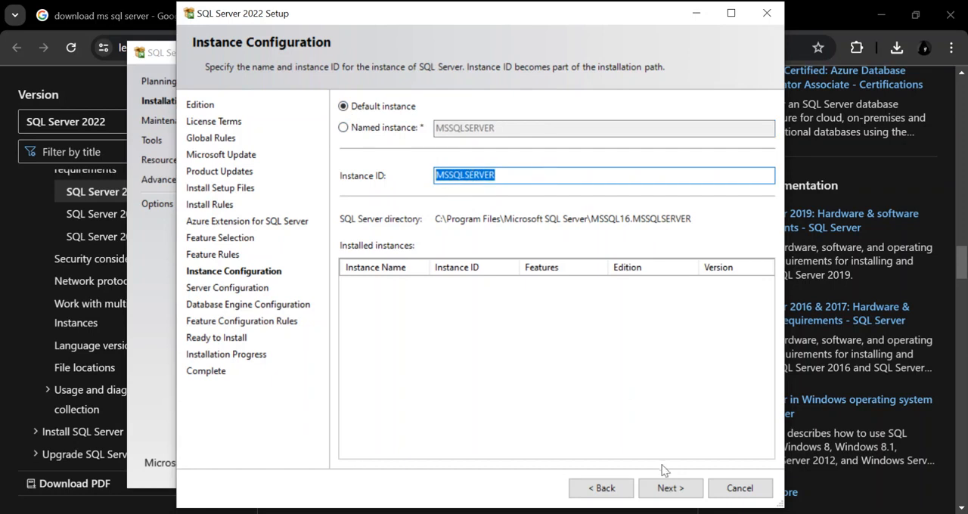
left_click(664, 487)
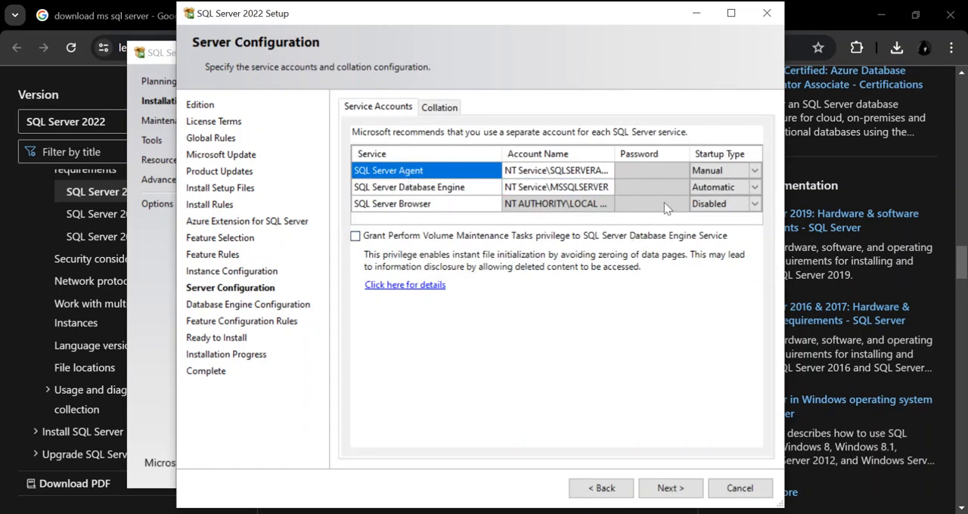
Keep the default service accounts, with SQL Server Agent's startup type at Manual, and continue to the database engine configuration.
left_click(756, 179)
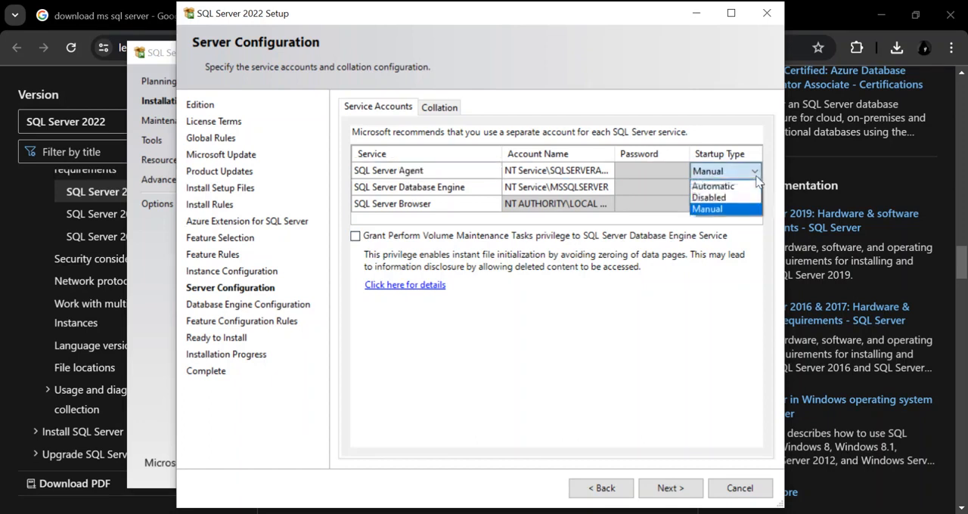
left_click(757, 179)
left_click(520, 192)
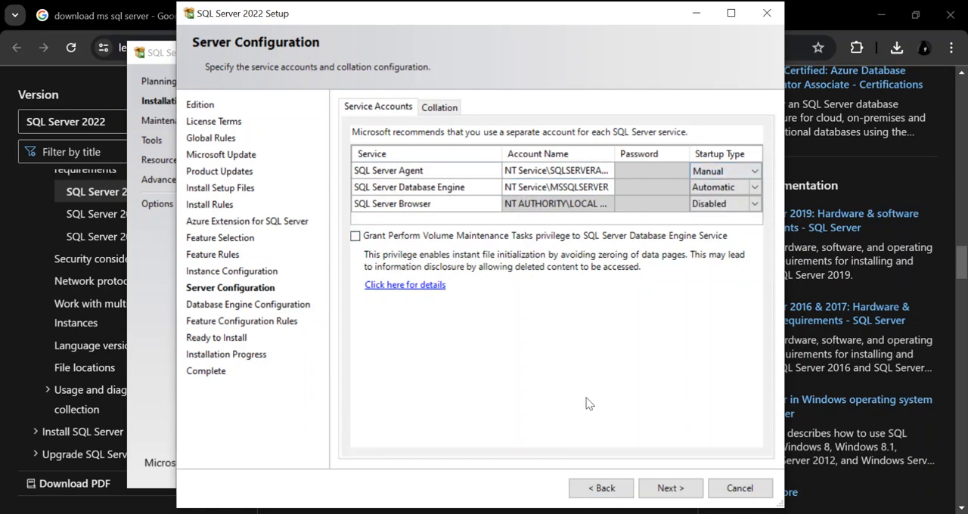
left_click(666, 490)
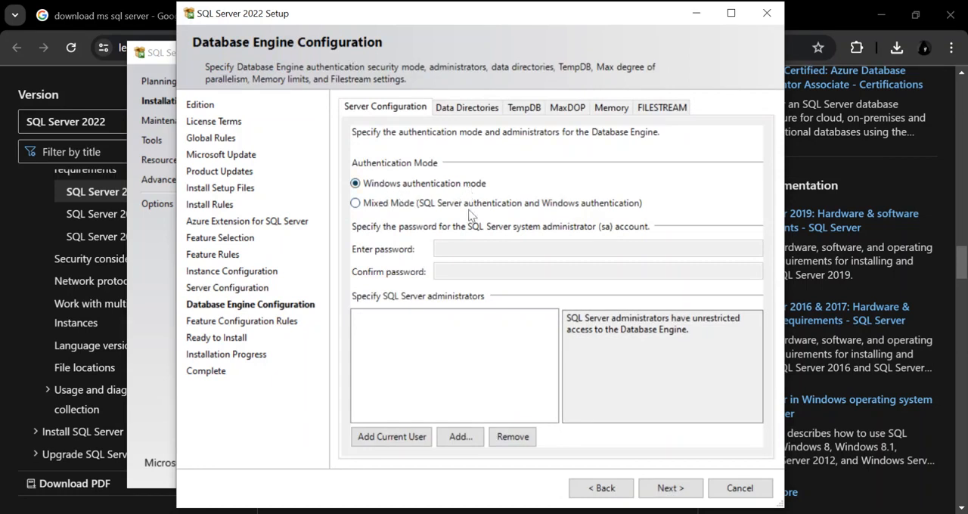
Set the authentication to Mixed Mode and enter and confirm the password for the system administrator (sa) account.
left_click(356, 204)
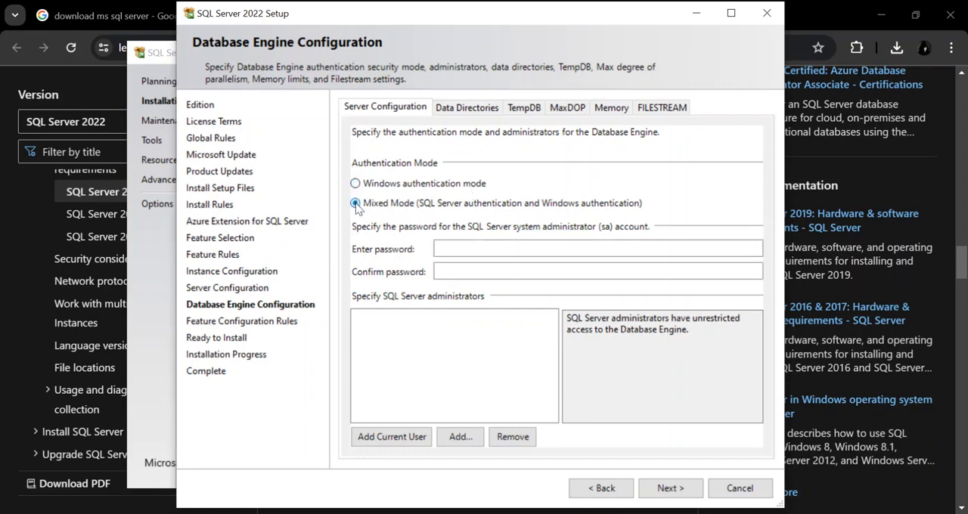
left_click(481, 248)
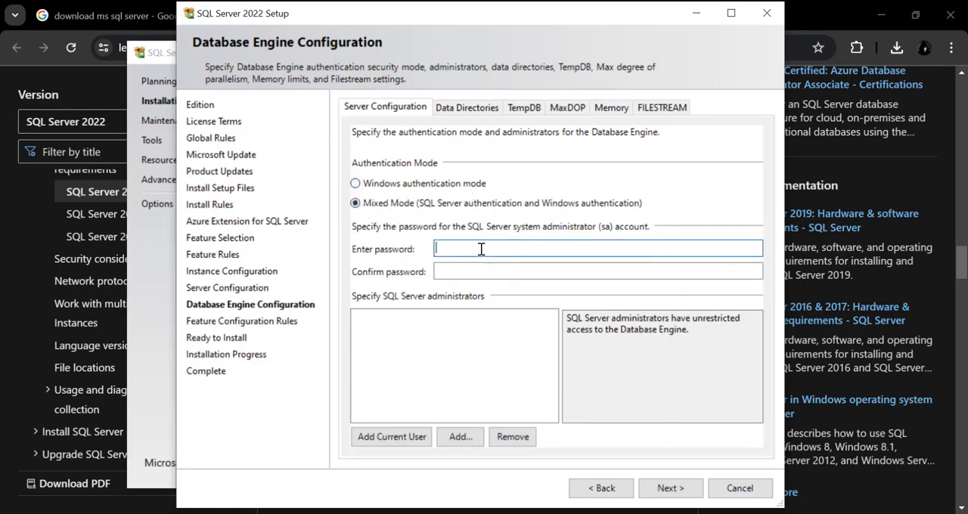
type("Password")
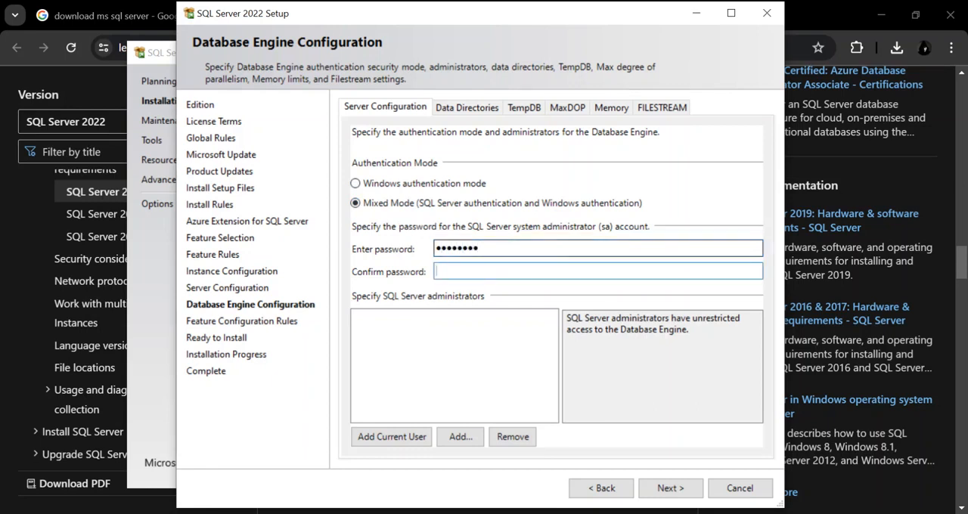
type("password")
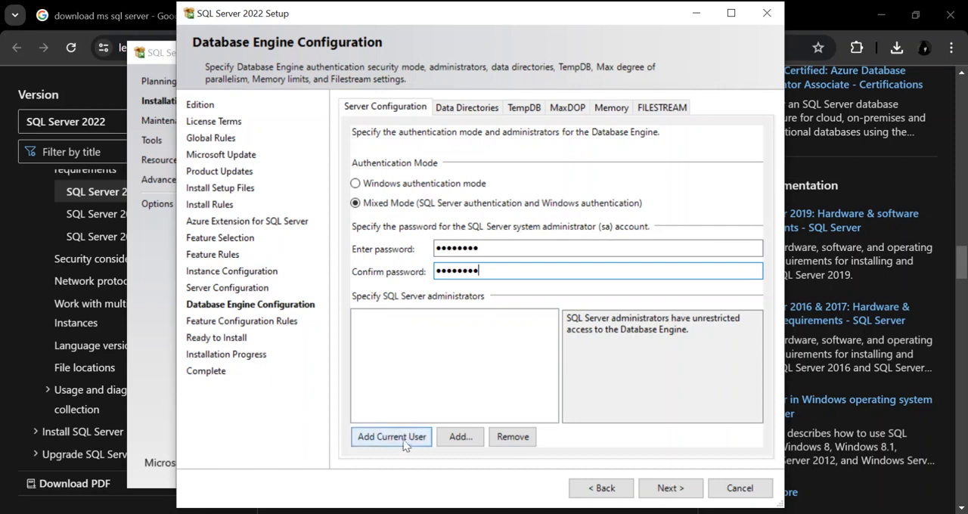
Add the current Windows user as a SQL Server administrator and start the installation from the summary.
left_click(469, 439)
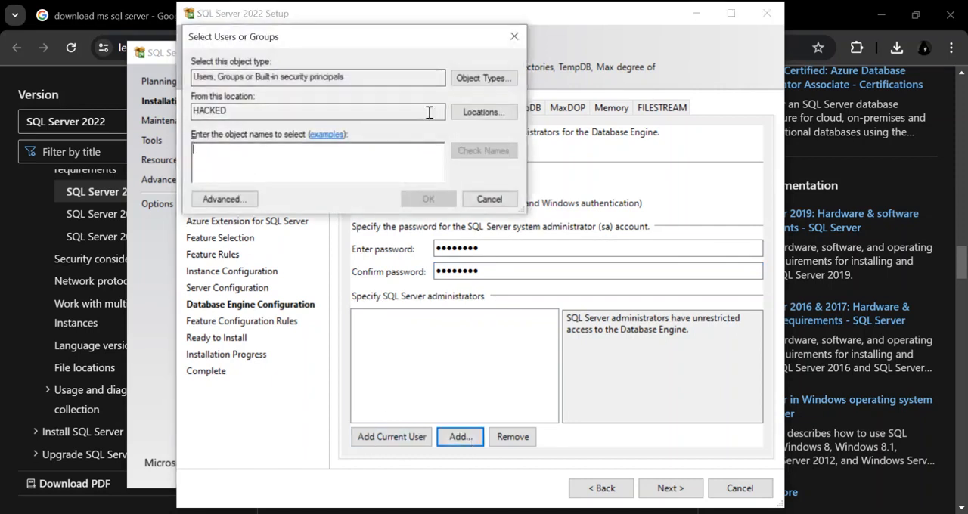
left_click(514, 37)
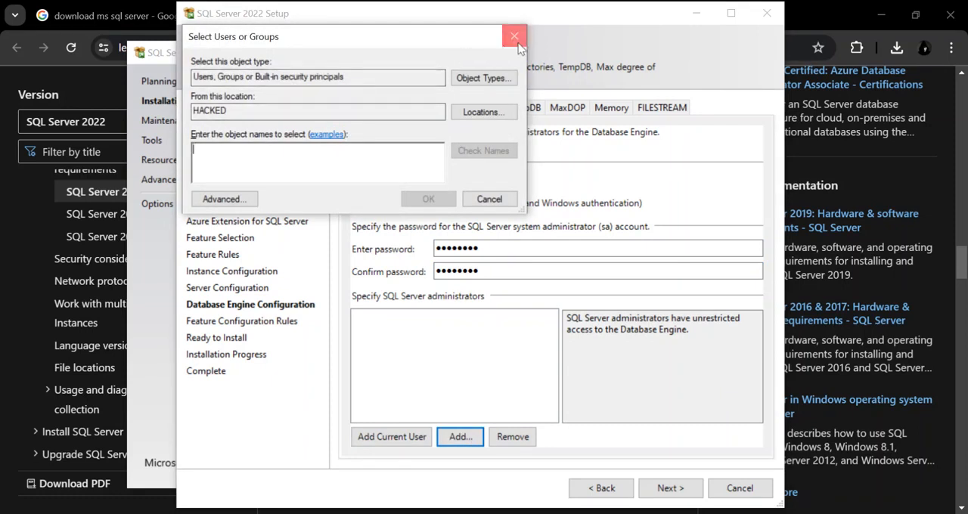
left_click(374, 440)
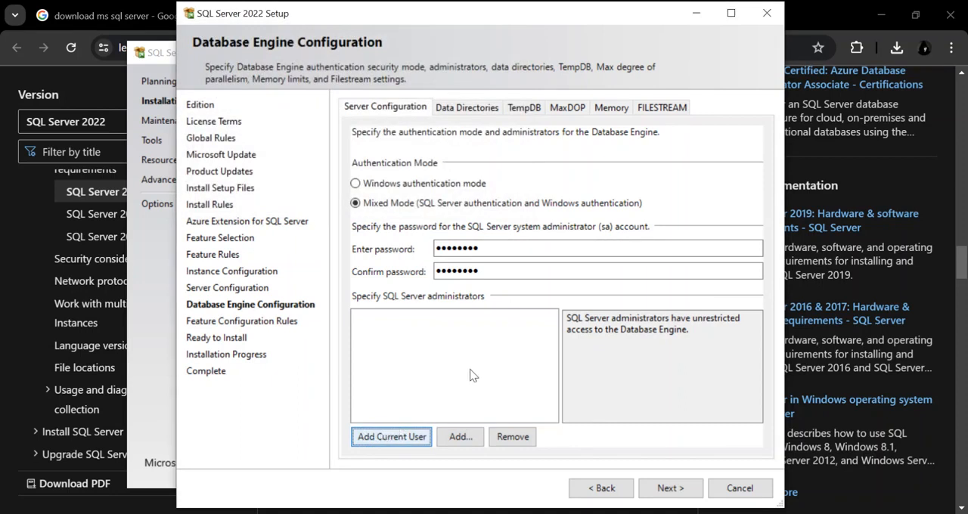
left_click(418, 443)
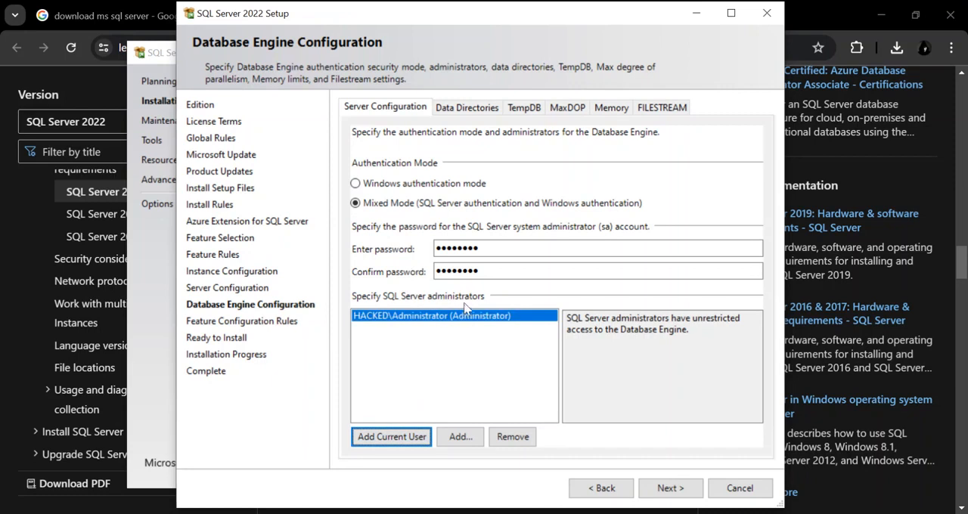
left_click(670, 489)
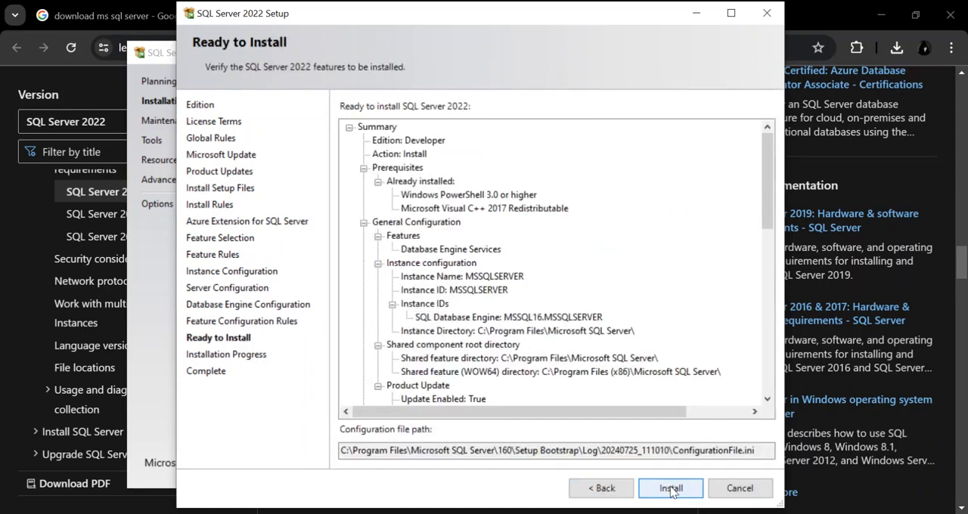
left_click(669, 490)
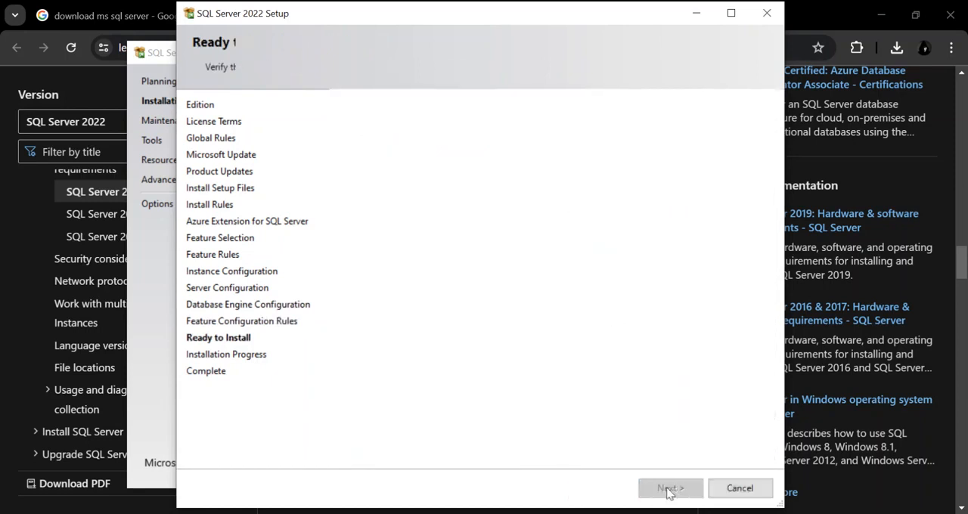